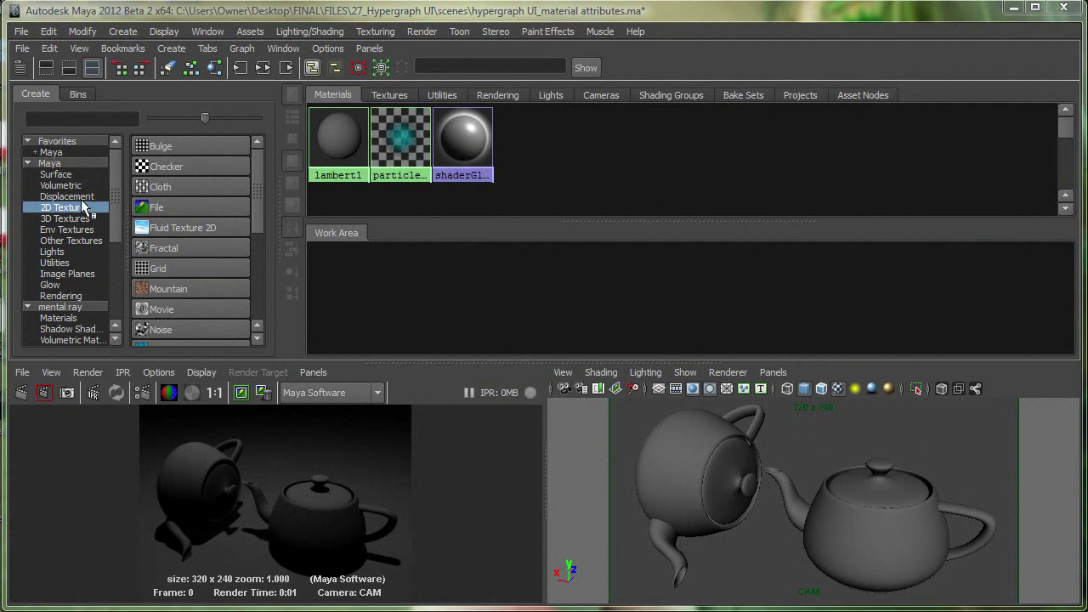
# - Create a new Blinn material and assign it to the selected floor plane
pyautogui.click(56, 174)
pyautogui.click(191, 167)
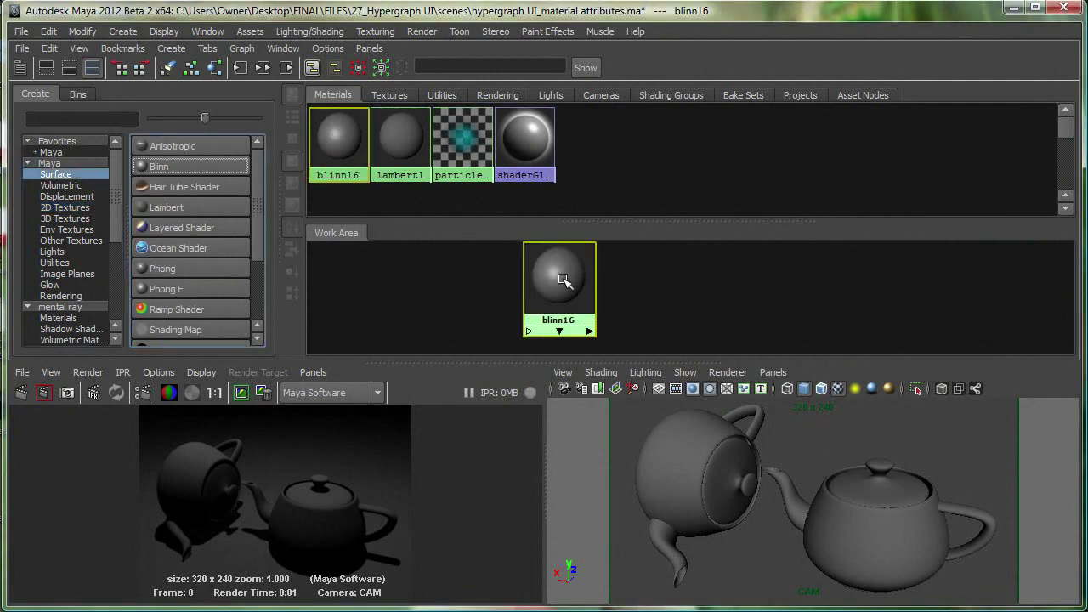
pyautogui.moveTo(563, 281); pyautogui.dragTo(701, 288)
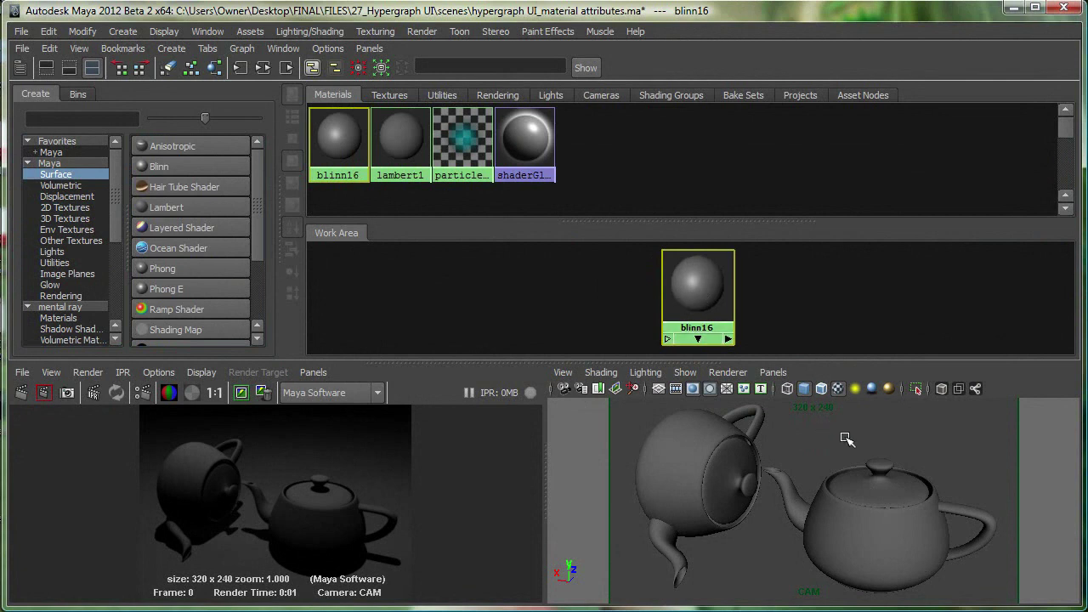
pyautogui.click(947, 449)
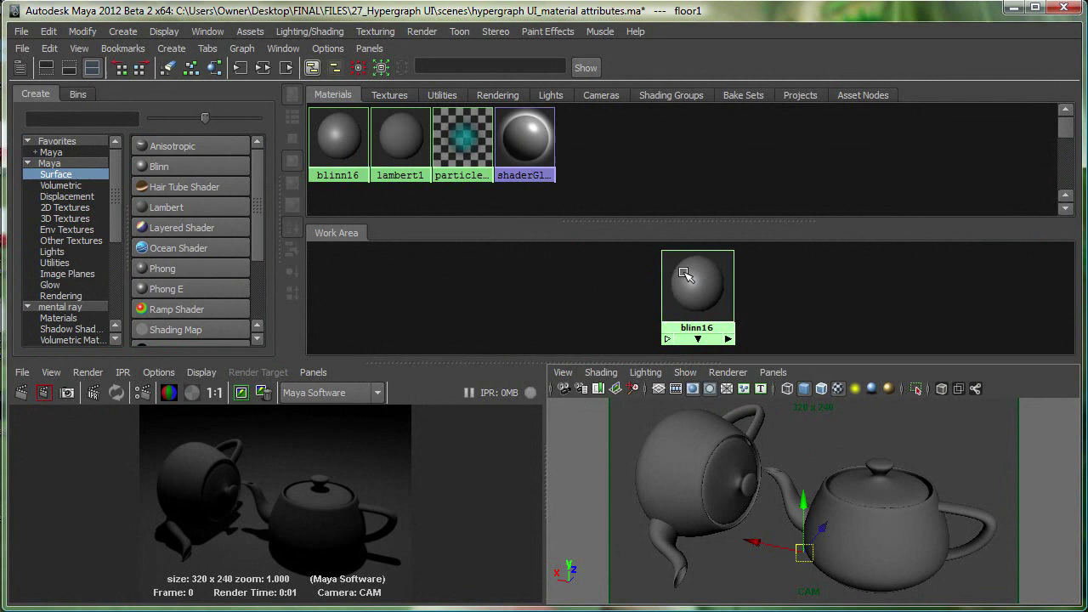
pyautogui.moveTo(695, 280); pyautogui.dragTo(683, 241, button='right')
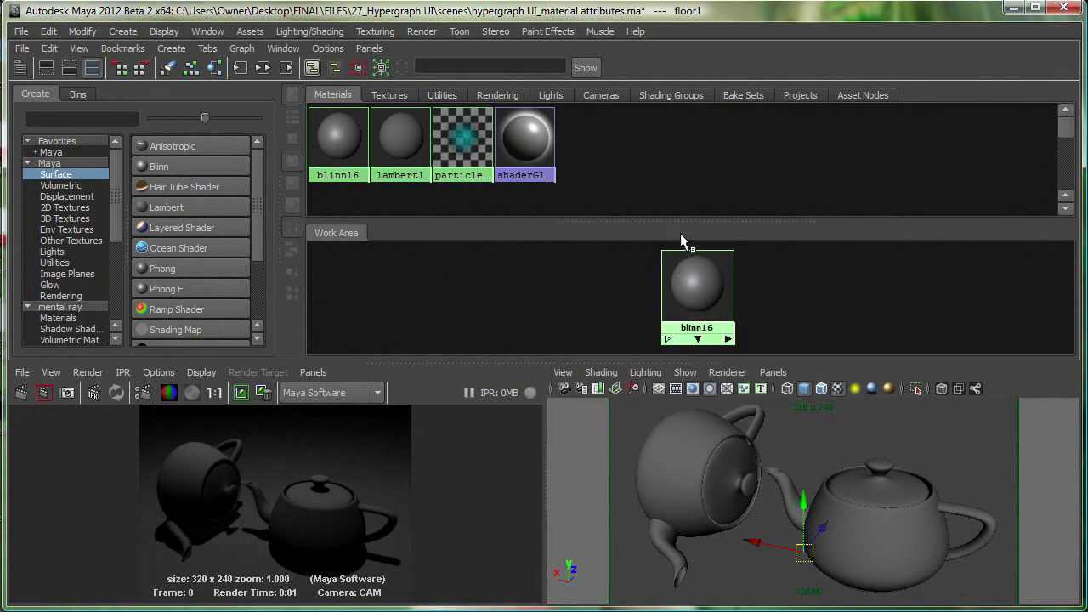
# - Rename the blinn16 material node to 'floor'
pyautogui.click(731, 277)
pyautogui.moveTo(737, 273); pyautogui.dragTo(726, 432, button='right')
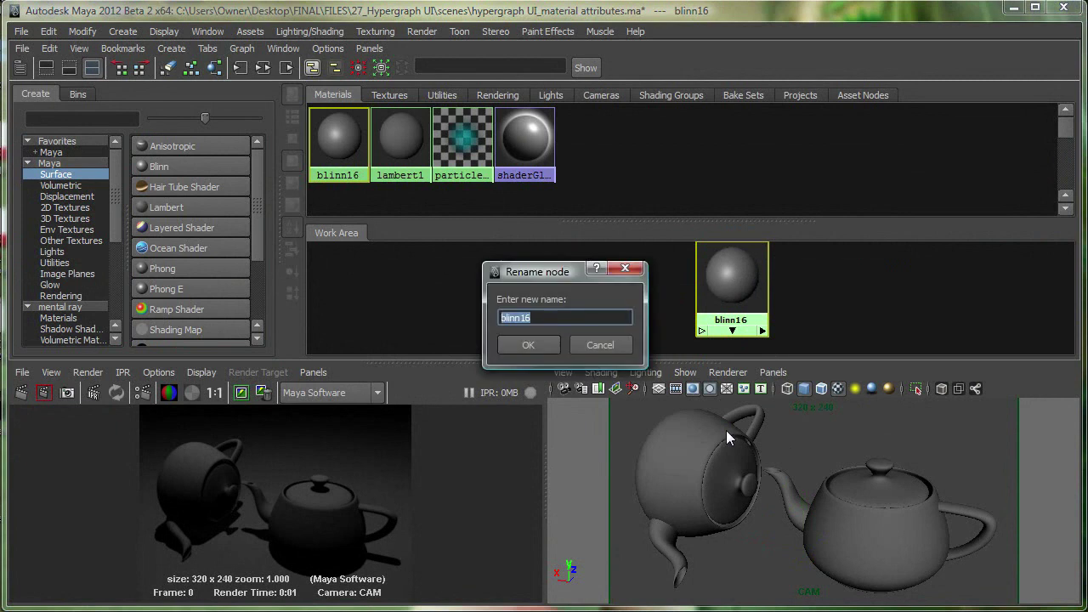
pyautogui.write('floor')
pyautogui.press('Return')
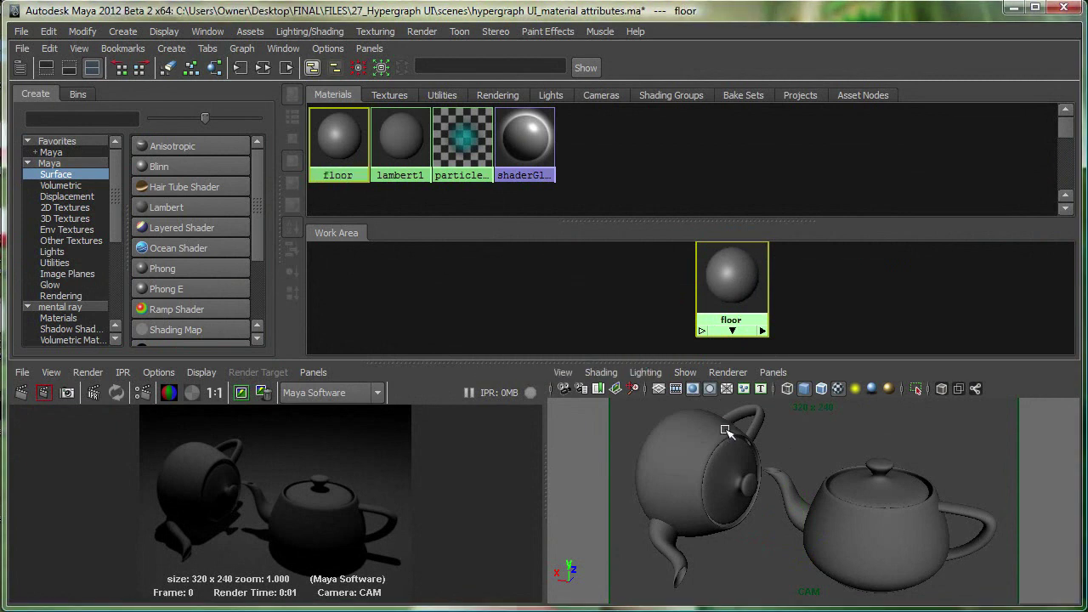
pyautogui.moveTo(736, 279); pyautogui.dragTo(722, 286)
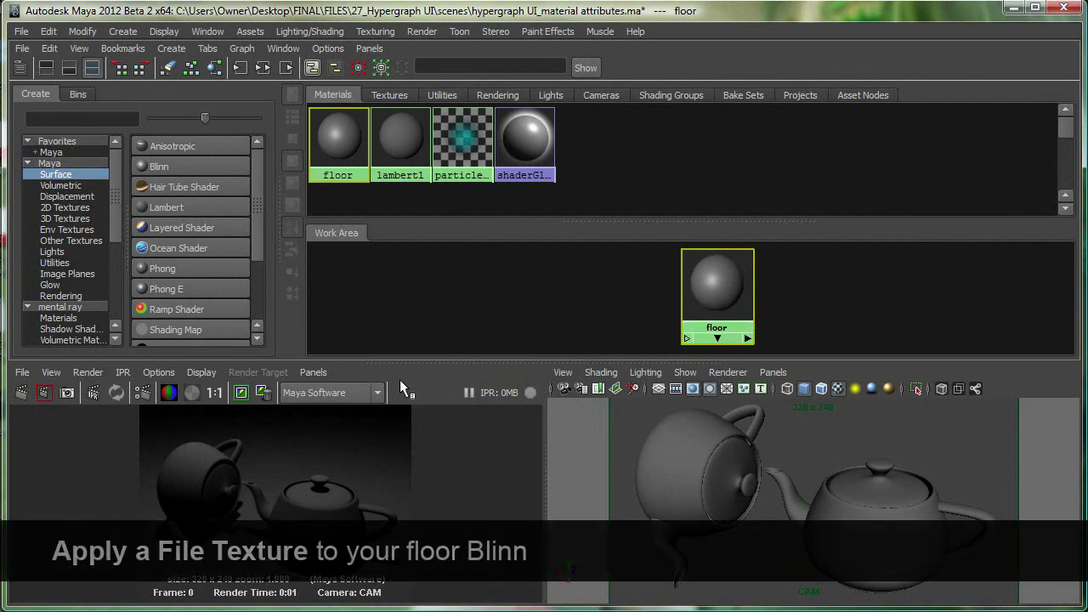
# - Map a 2D File texture (file1) onto the floor material's Color attribute
pyautogui.click(82, 208)
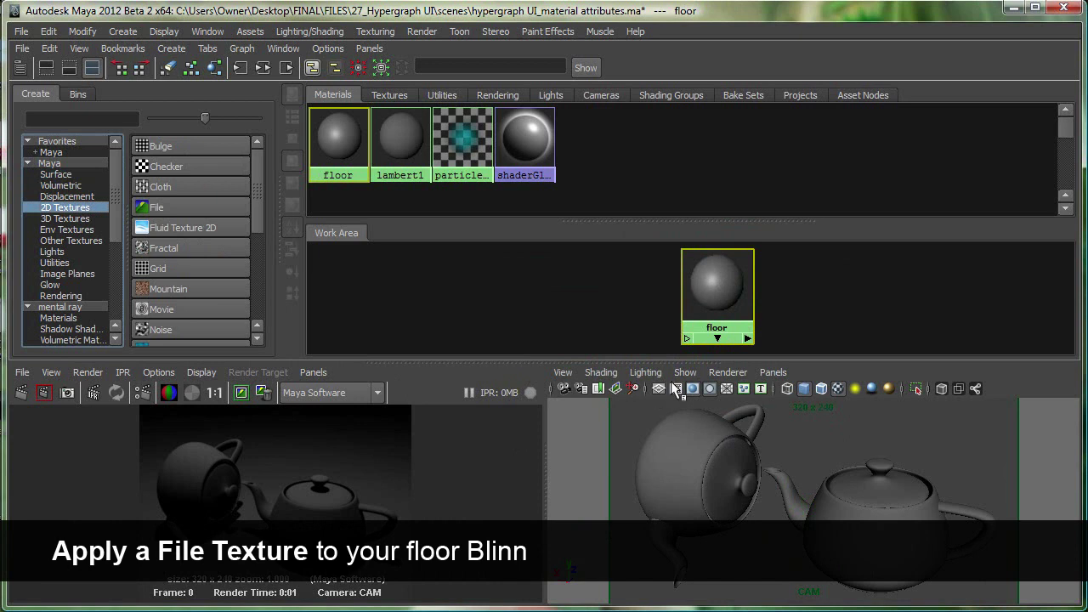
pyautogui.doubleClick(710, 287)
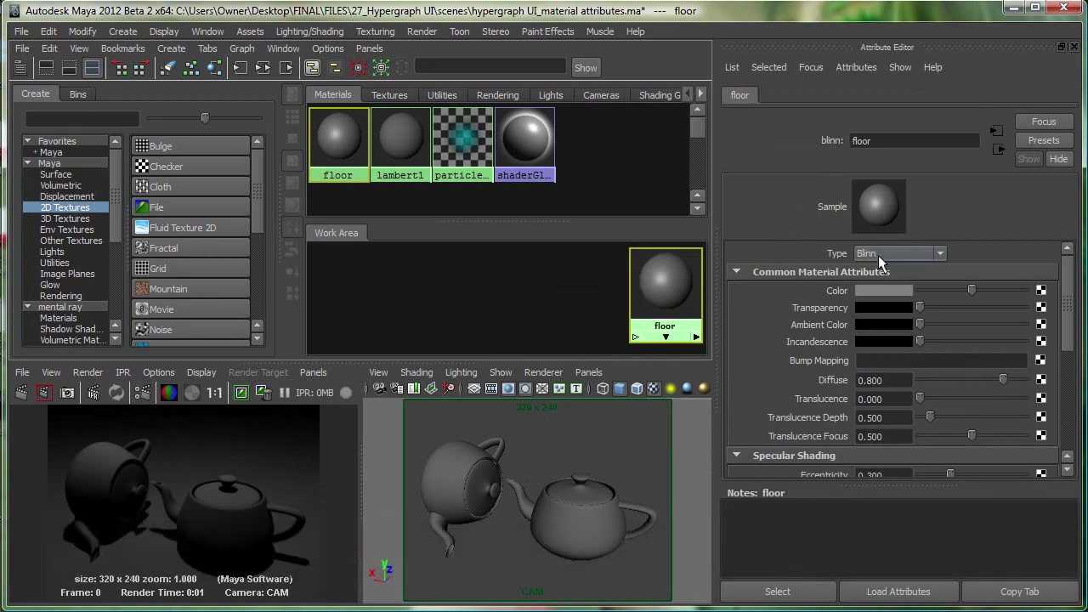
pyautogui.click(1041, 292)
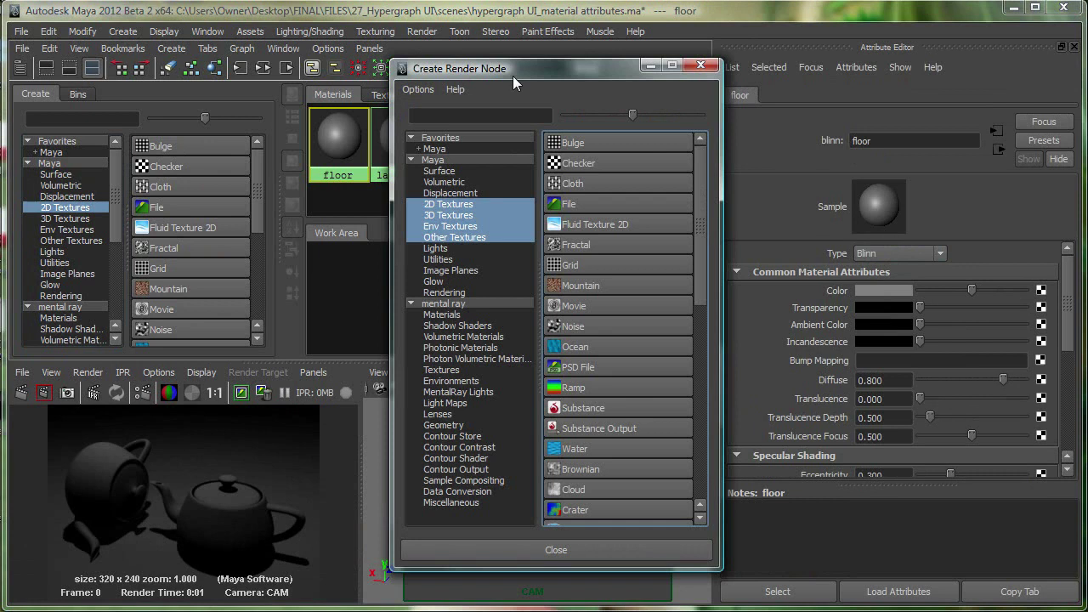
pyautogui.click(452, 205)
pyautogui.click(580, 206)
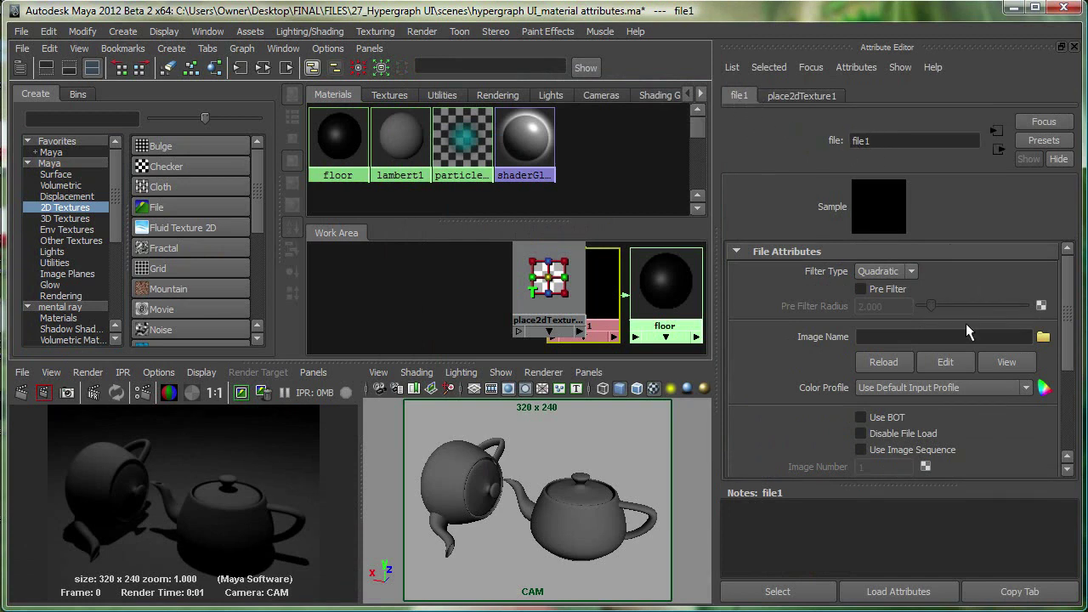
# - Load Finishes.Masonry Flooring.Slate.jpg as file1's image
pyautogui.click(1043, 338)
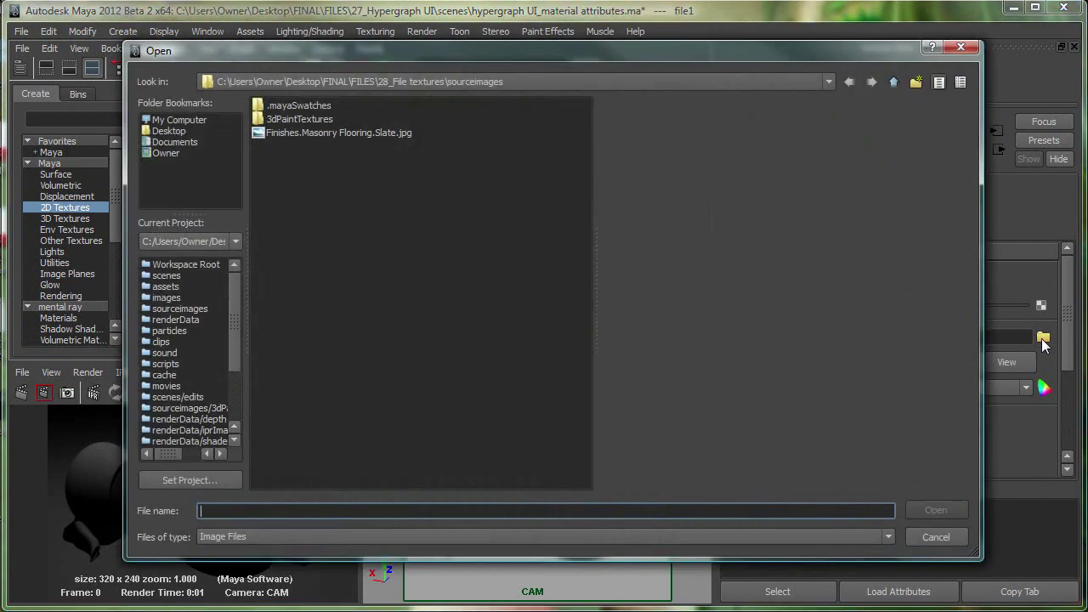
pyautogui.click(355, 133)
pyautogui.click(920, 511)
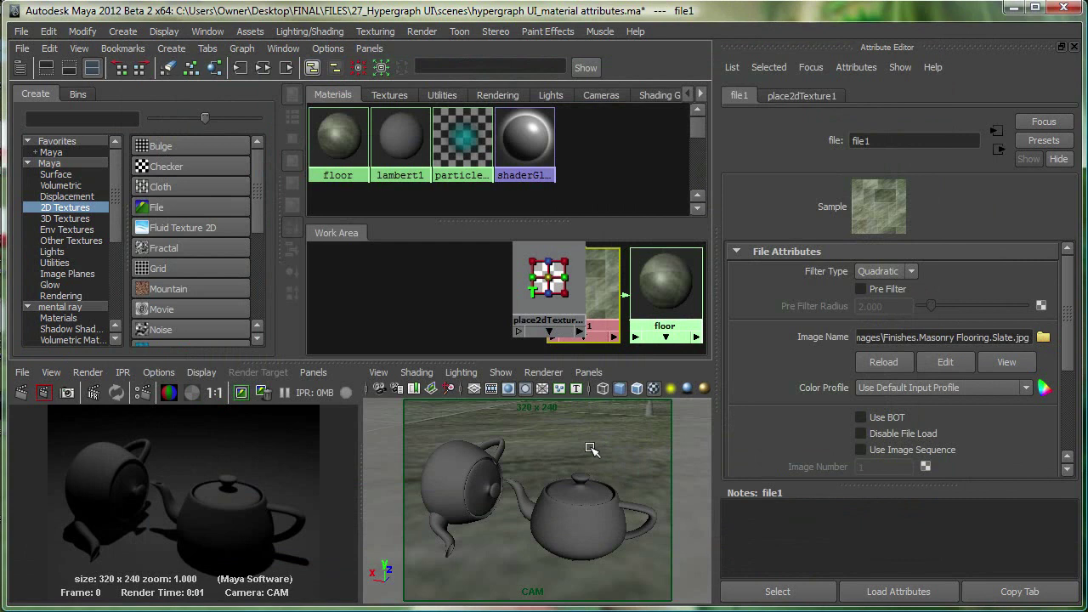
# - Toggle the viewport's textured display to show the slate, then select the floor plane
pyautogui.click(657, 391)
pyautogui.click(655, 392)
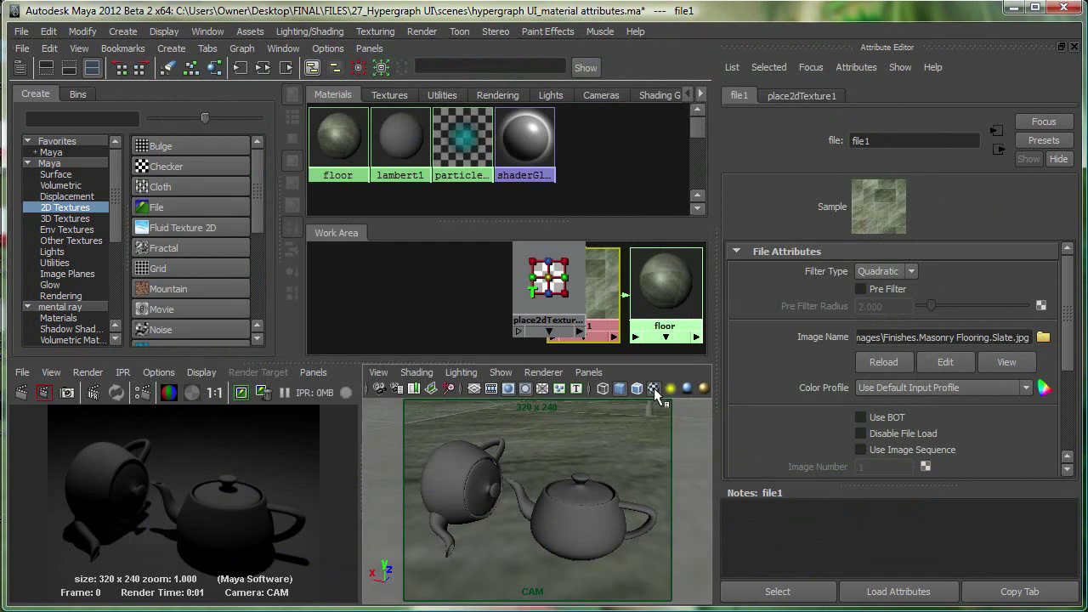
pyautogui.click(654, 387)
pyautogui.click(654, 388)
pyautogui.click(653, 388)
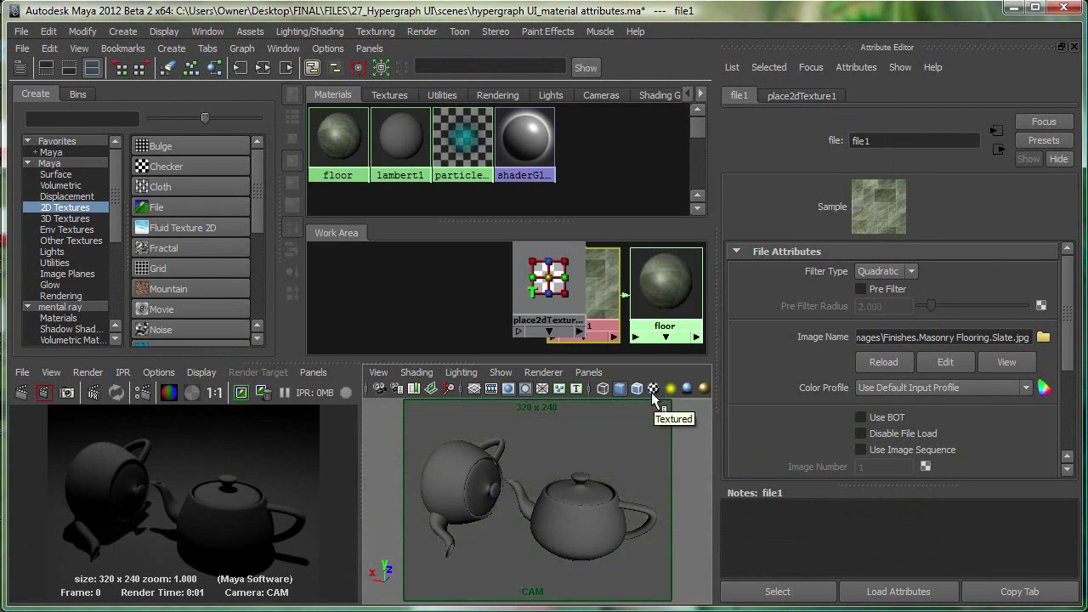
pyautogui.click(654, 389)
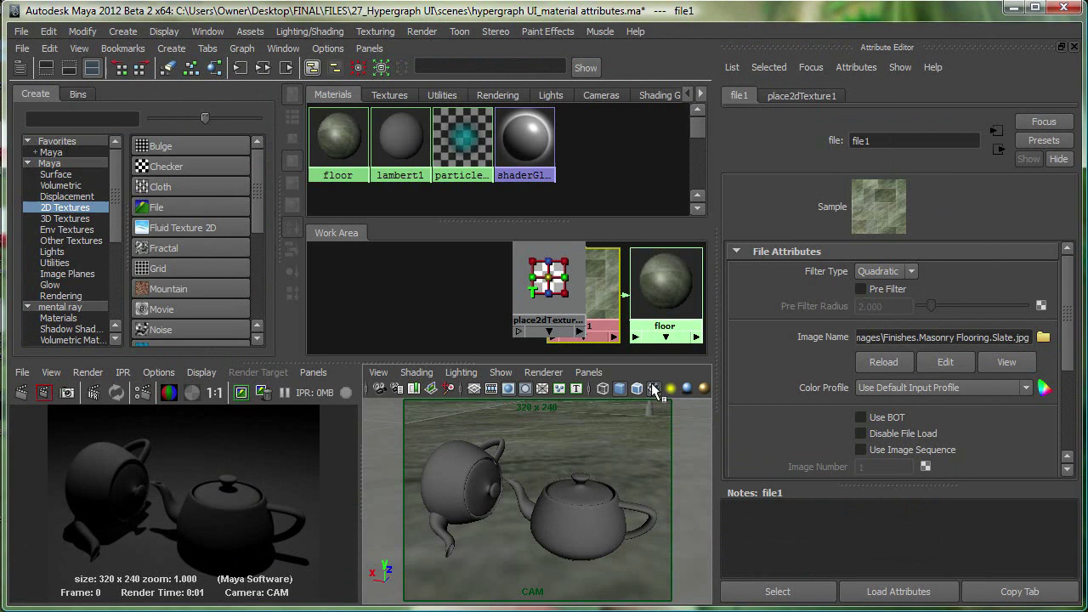
pyautogui.click(653, 388)
pyautogui.click(642, 431)
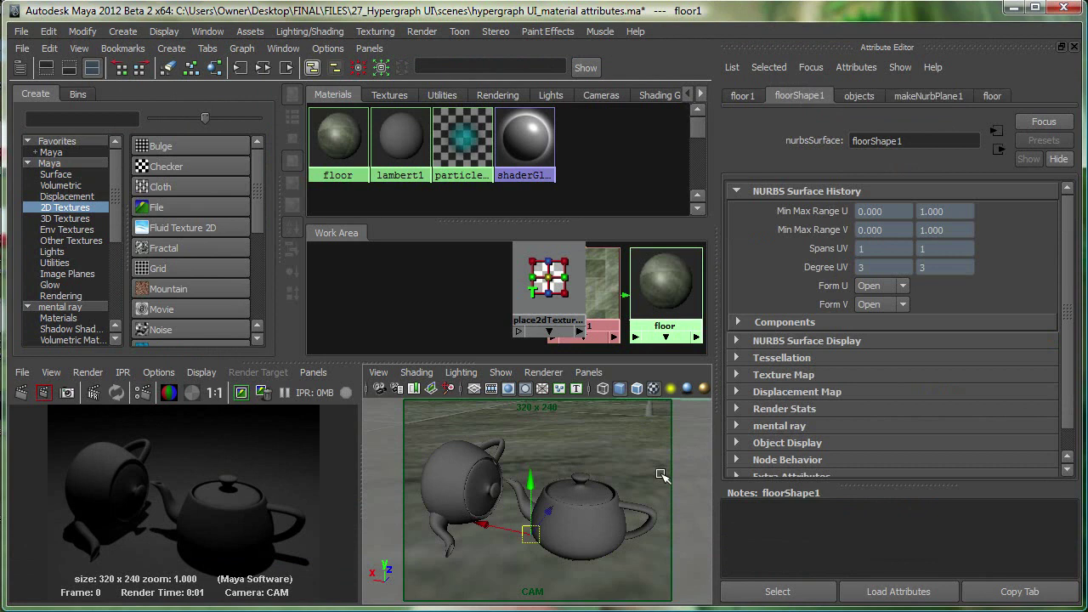
# - Preview scene lighting with key 7, return to default lighting, and render the view
pyautogui.press('7')
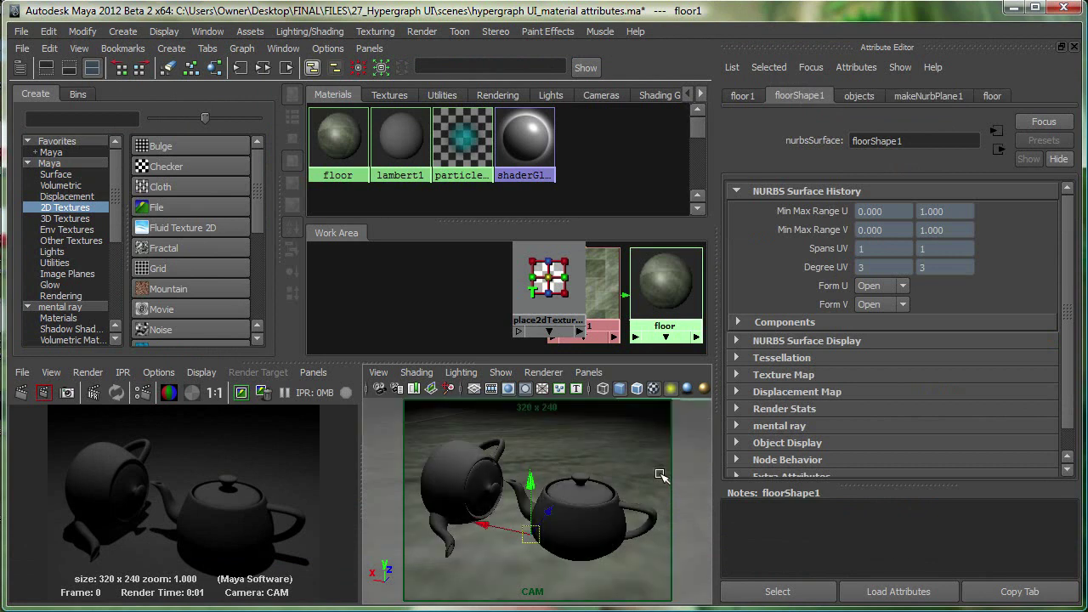
pyautogui.press('6')
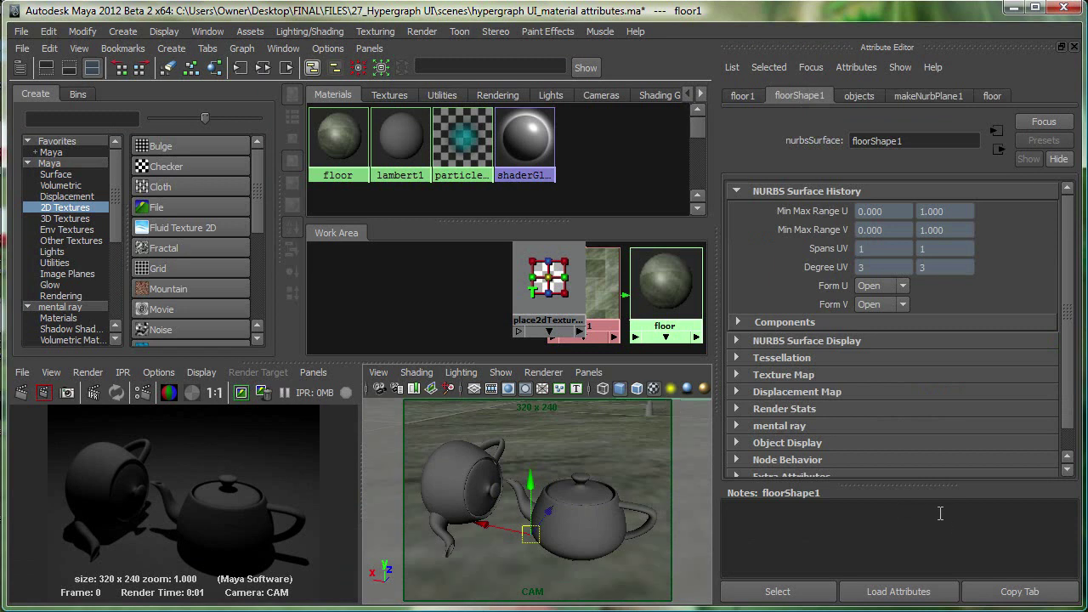
pyautogui.click(21, 395)
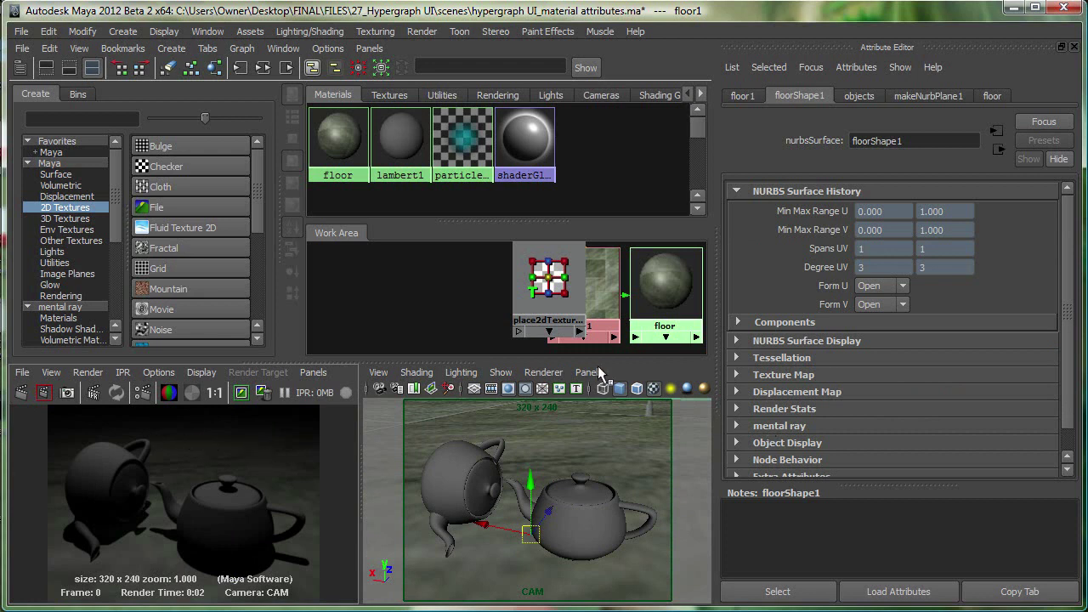
# - Move the placement node clear of file1, set Repeat UV to 6 × 6, and re-render
pyautogui.moveTo(548, 295); pyautogui.dragTo(469, 294)
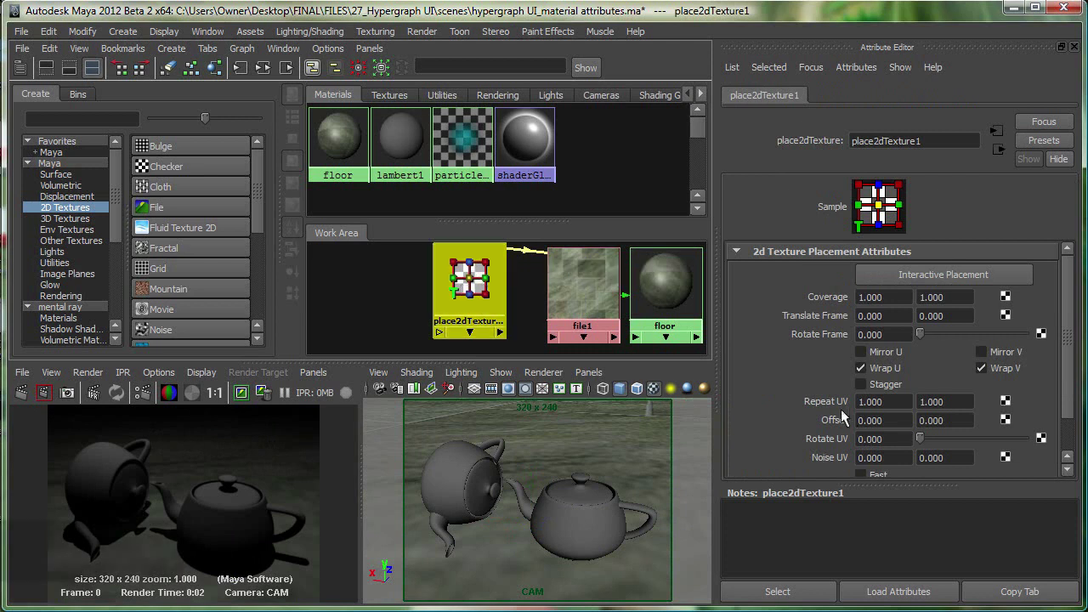
pyautogui.moveTo(882, 403); pyautogui.dragTo(825, 393)
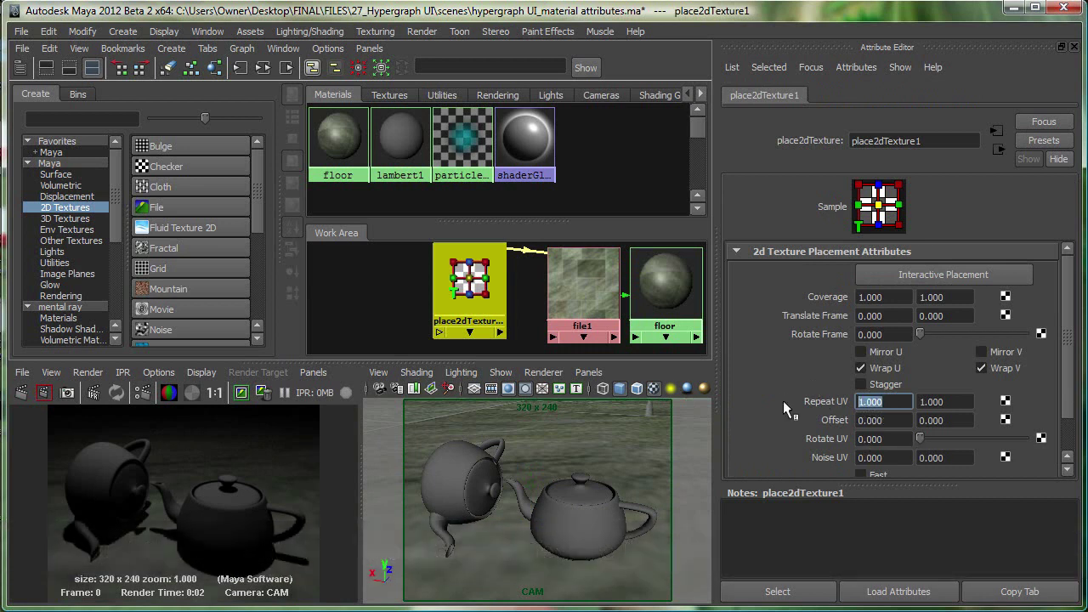
pyautogui.write('6')
pyautogui.press('Tab')
pyautogui.write('6')
pyautogui.press('Return')
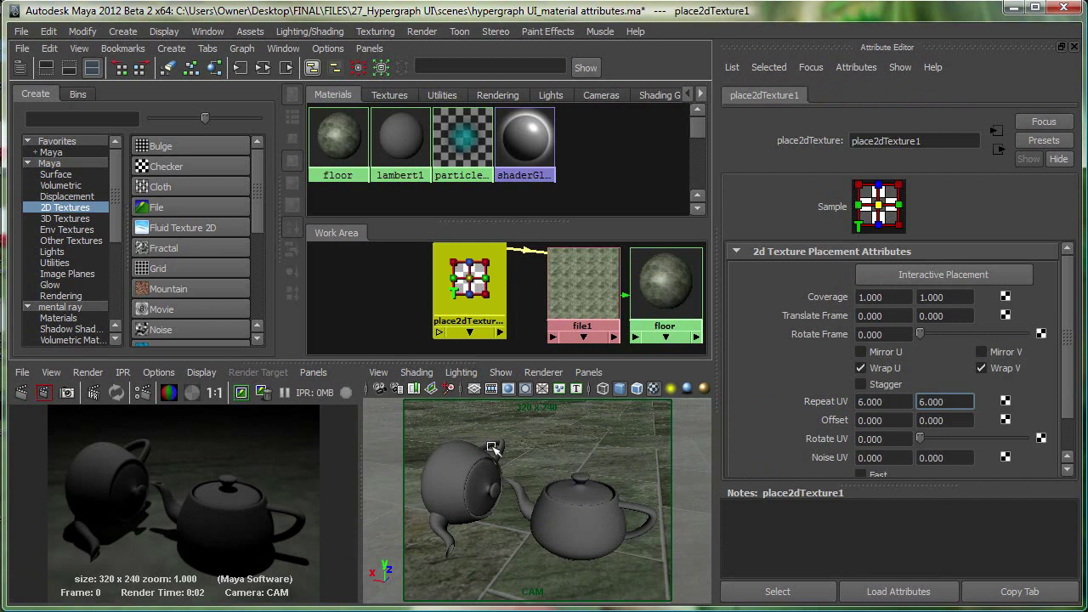
pyautogui.click(22, 393)
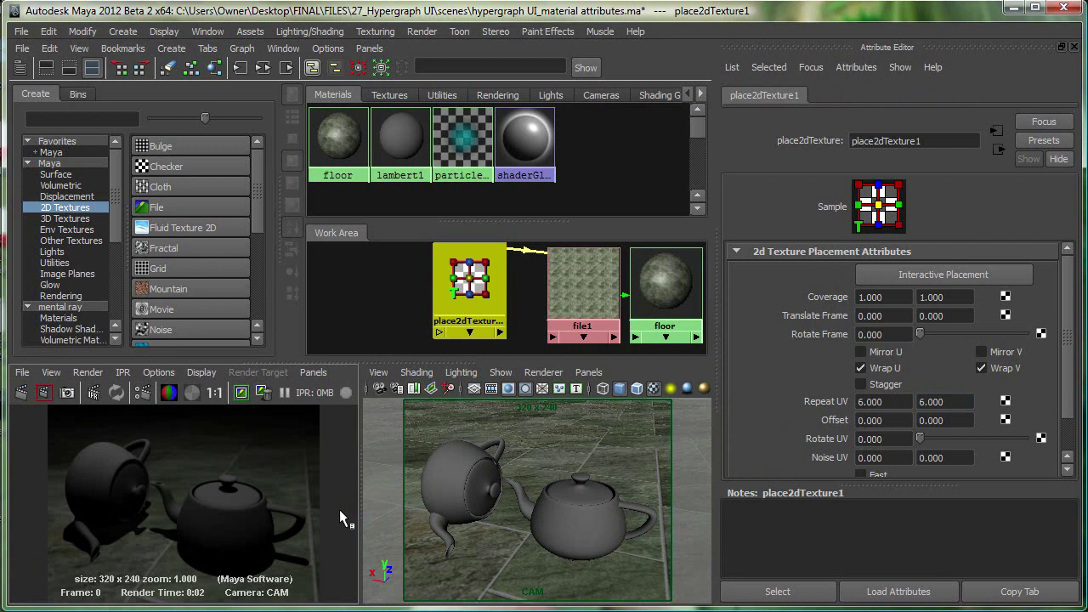
# - Change place2dTexture1's Repeat UV to 7 × 7 and re-render the finer tiling
pyautogui.moveTo(899, 403); pyautogui.dragTo(784, 386)
pyautogui.write('7')
pyautogui.press('Tab')
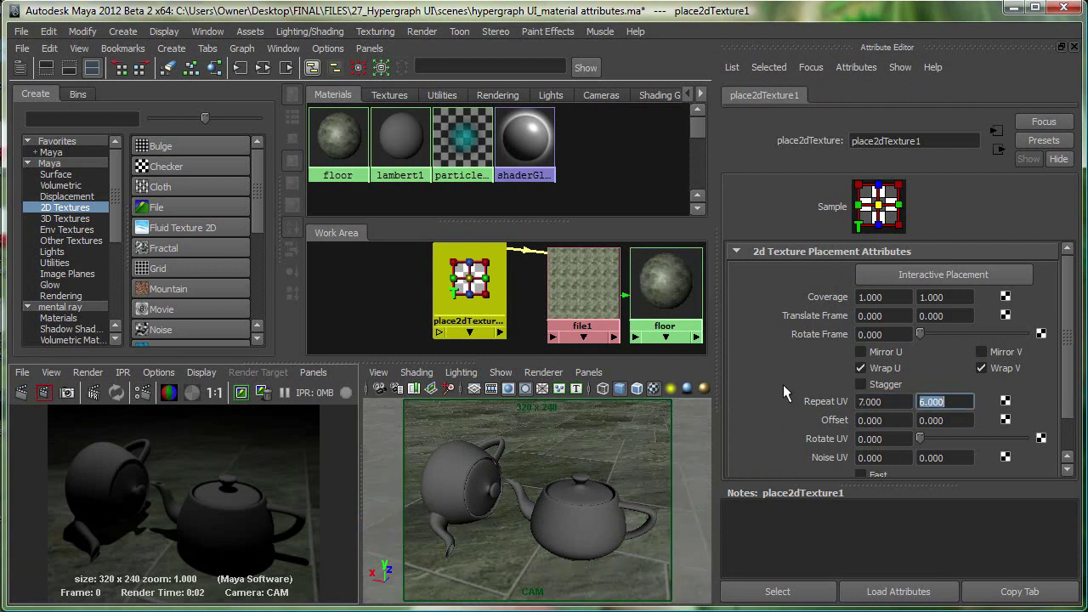
pyautogui.write('7')
pyautogui.press('Return')
pyautogui.click(21, 391)
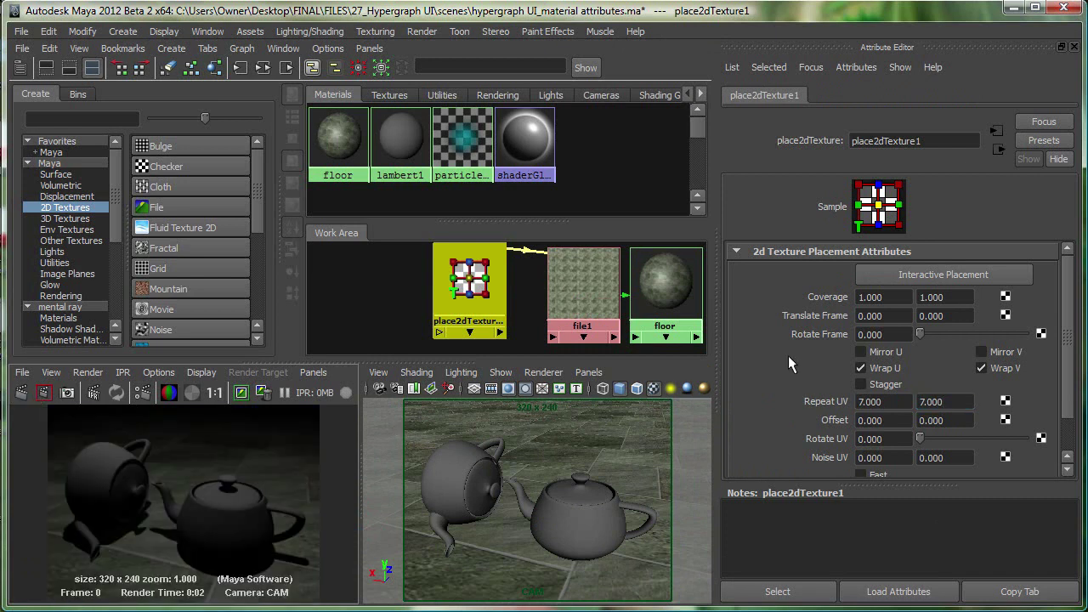
# - Hide the attribute panel, enlarge the Hypershade, and clear all nodes from the work area
pyautogui.click(1074, 48)
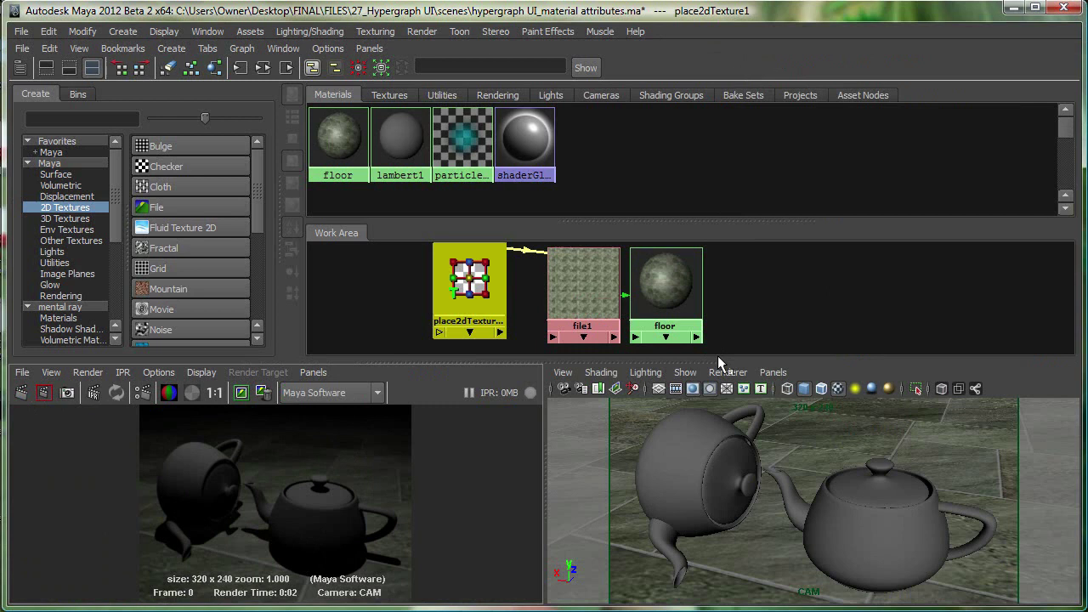
pyautogui.moveTo(709, 360); pyautogui.dragTo(714, 391)
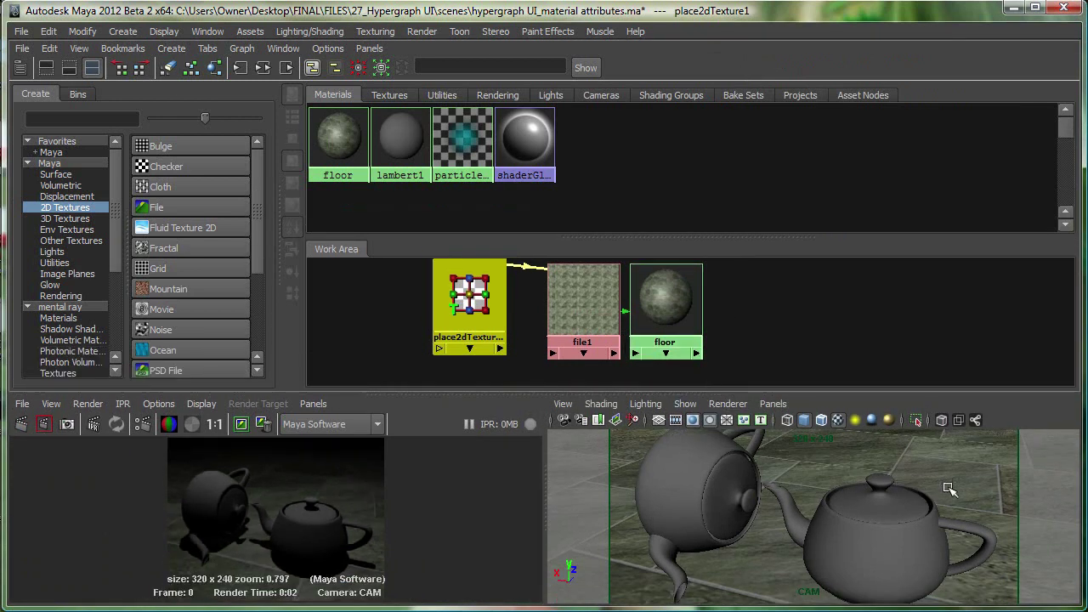
pyautogui.moveTo(666, 302); pyautogui.dragTo(697, 306)
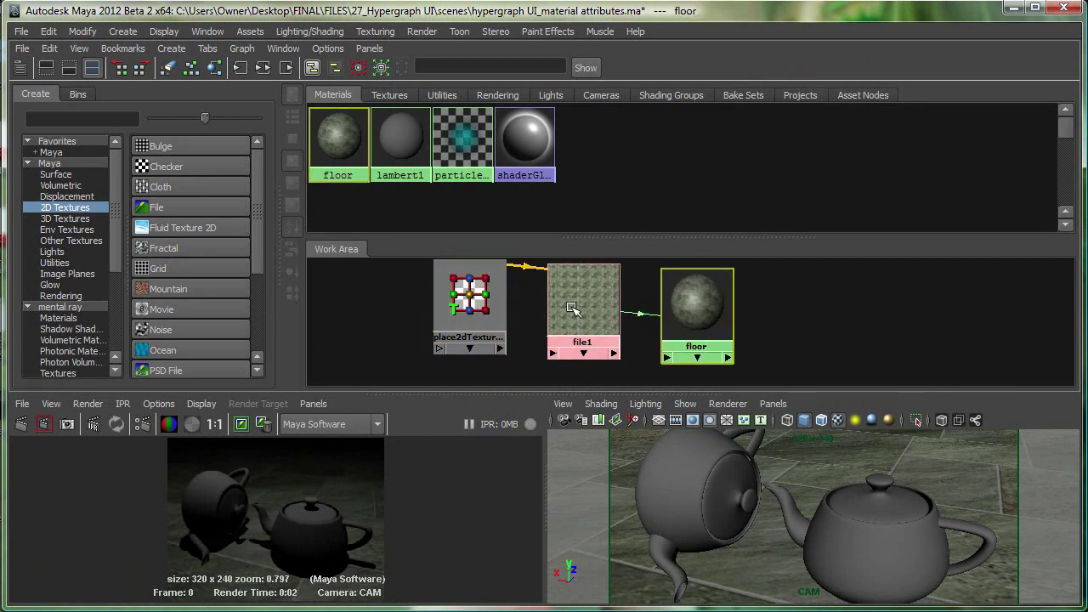
pyautogui.click(470, 298)
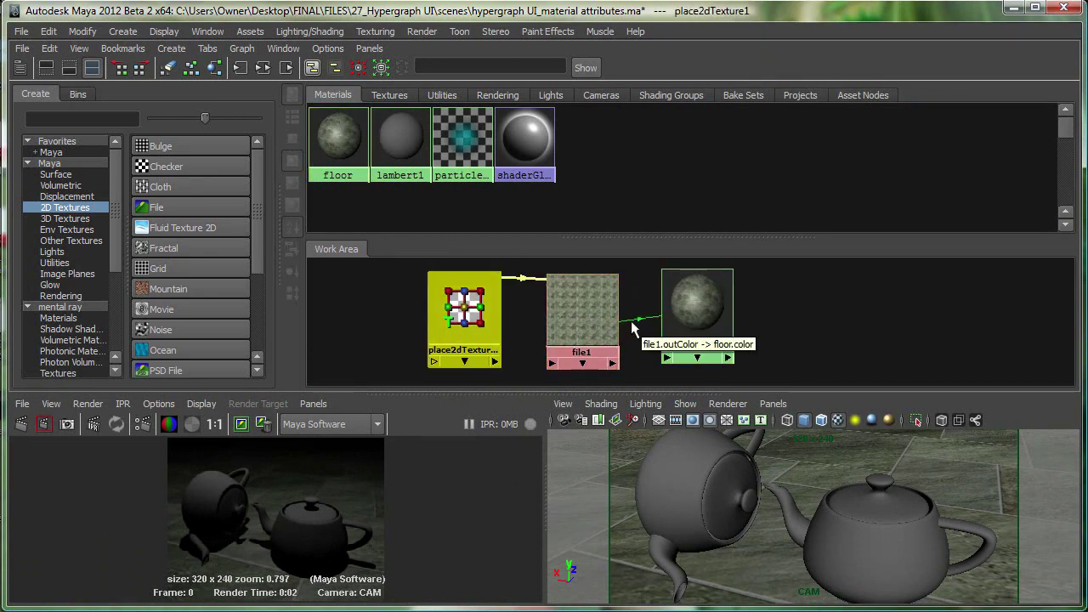
pyautogui.click(169, 68)
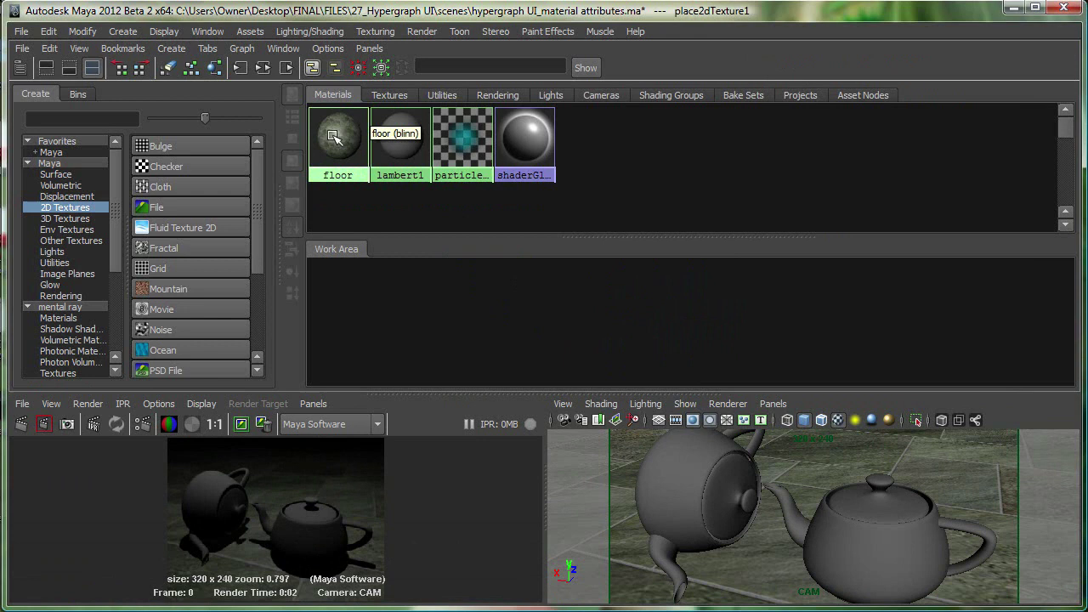
pyautogui.moveTo(336, 139); pyautogui.dragTo(790, 559, button='middle')
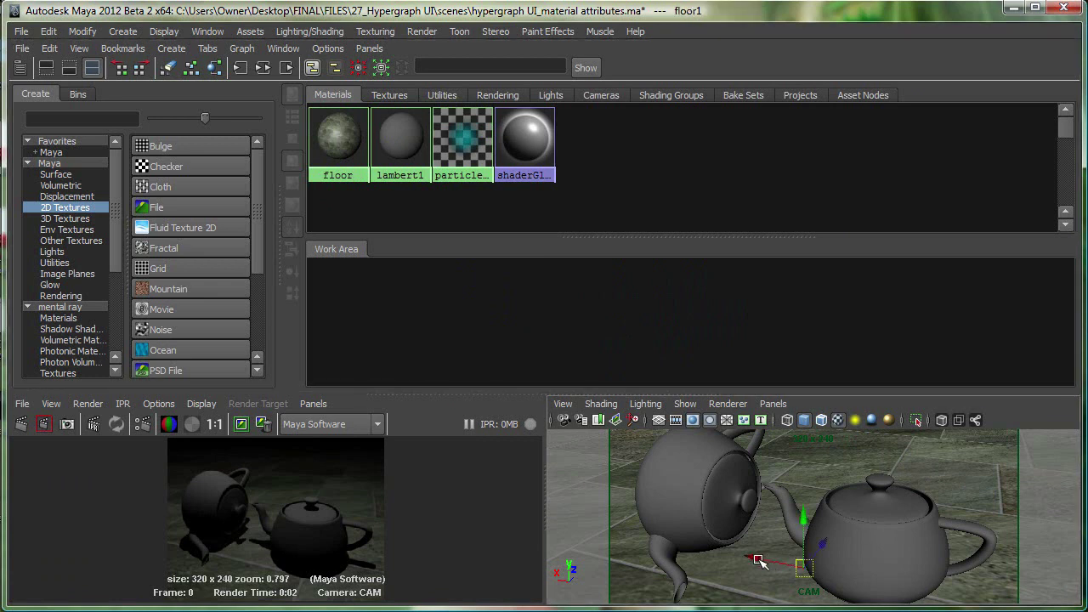
# - Graph the floor's material network (place2dTexture1, file1, floor, blinn16SG) and select the floor node
pyautogui.click(214, 68)
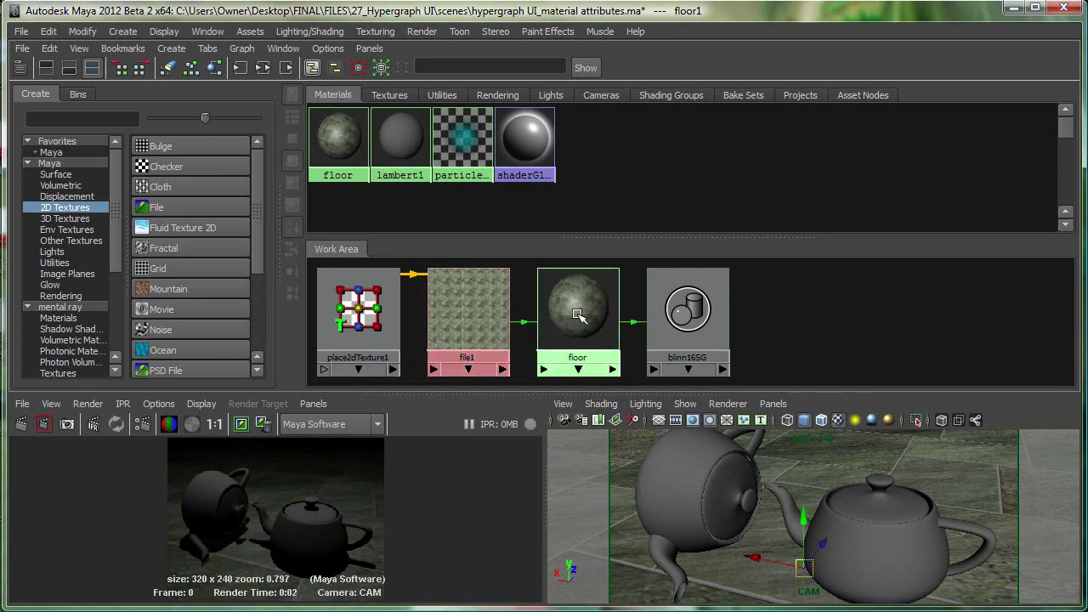
pyautogui.click(578, 316)
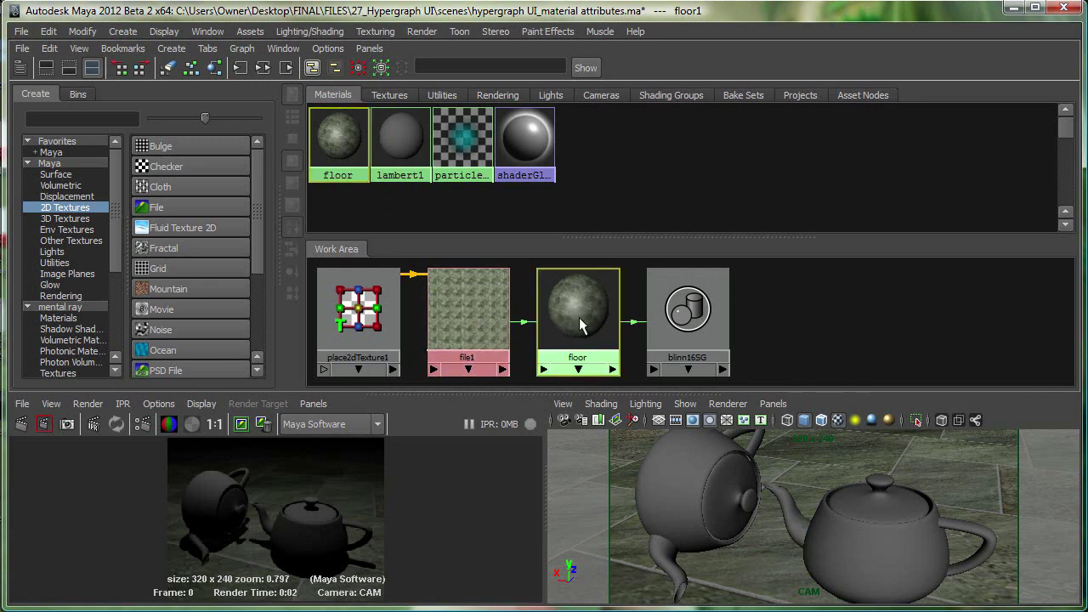
pyautogui.click(241, 71)
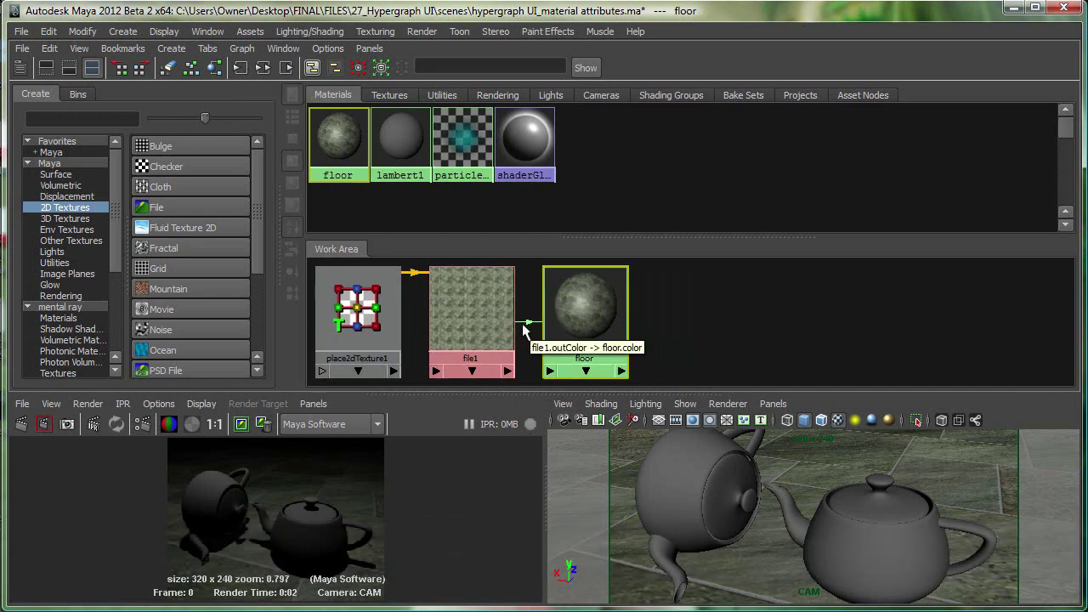
pyautogui.click(475, 309)
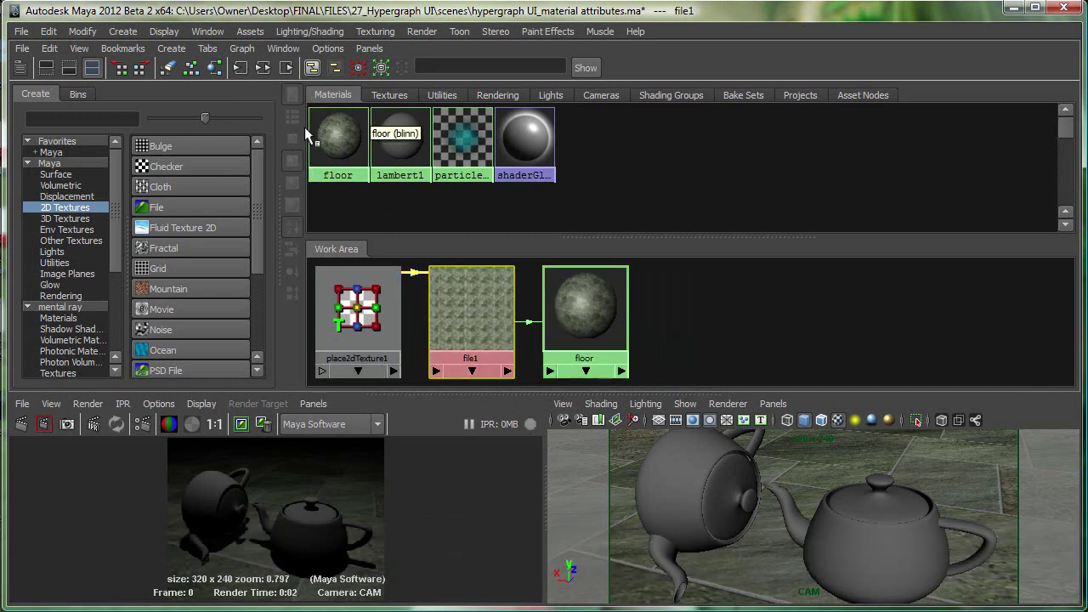
pyautogui.click(286, 68)
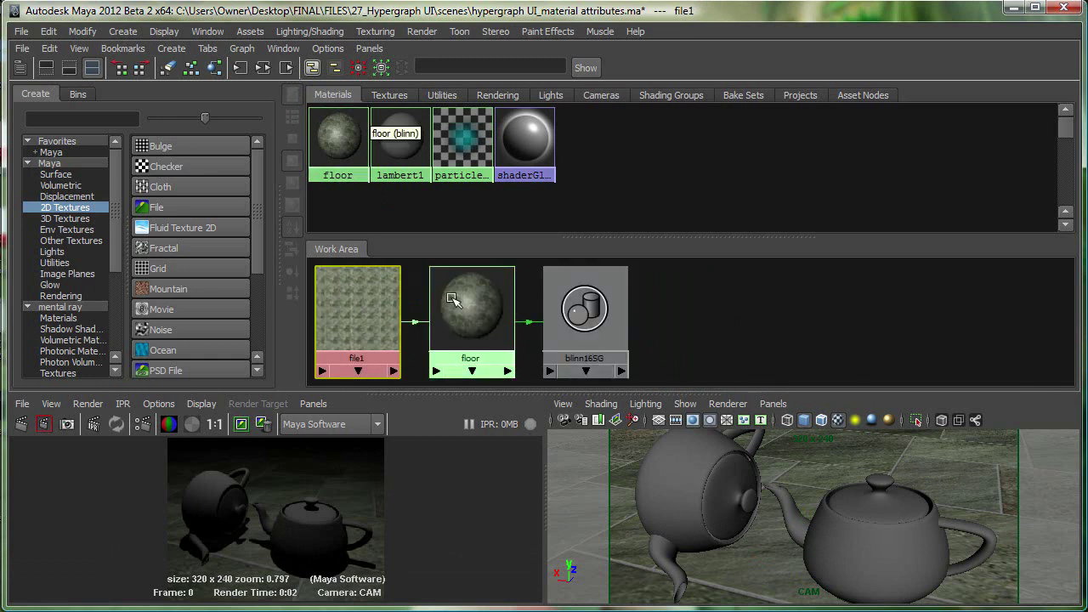
pyautogui.moveTo(347, 302); pyautogui.dragTo(376, 307)
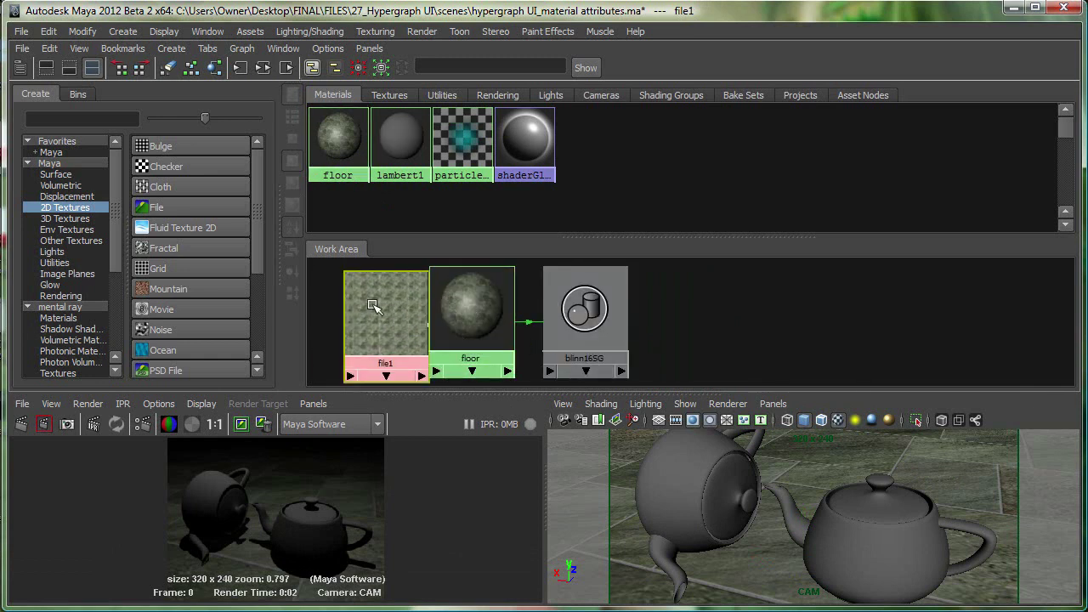
pyautogui.moveTo(488, 313); pyautogui.dragTo(500, 313)
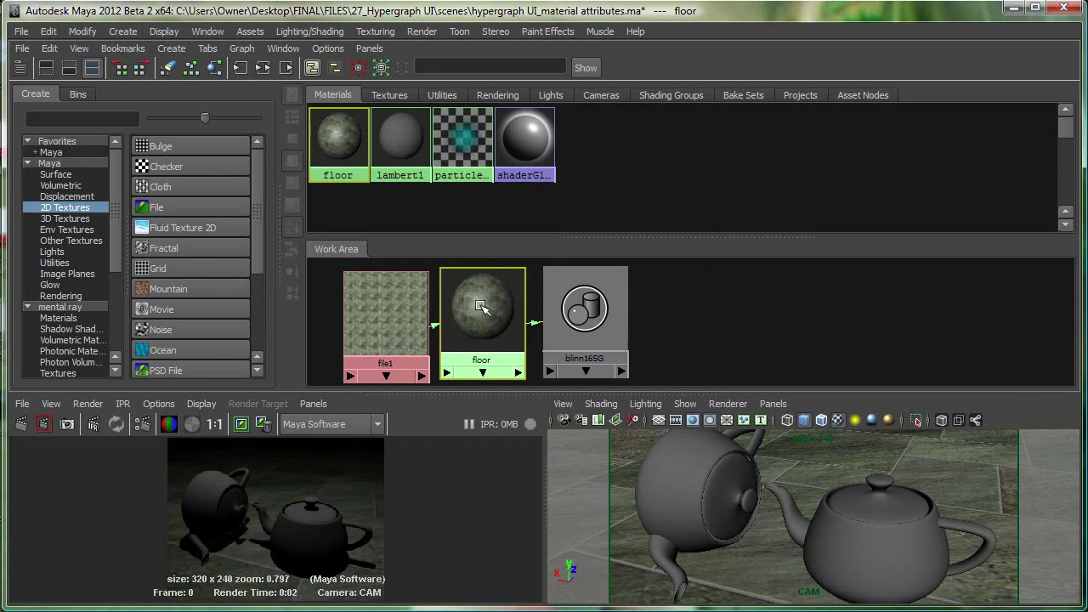
pyautogui.click(263, 69)
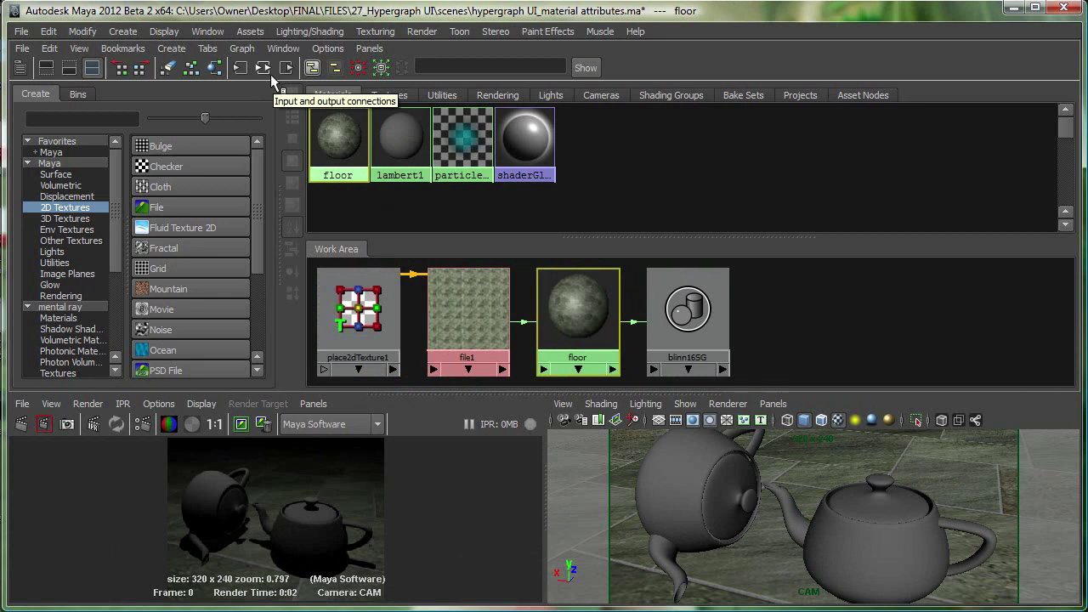
# - Heighten the work area, rearrange the four floor-network nodes into a row, and frame them all
pyautogui.moveTo(616, 239); pyautogui.dragTo(616, 196)
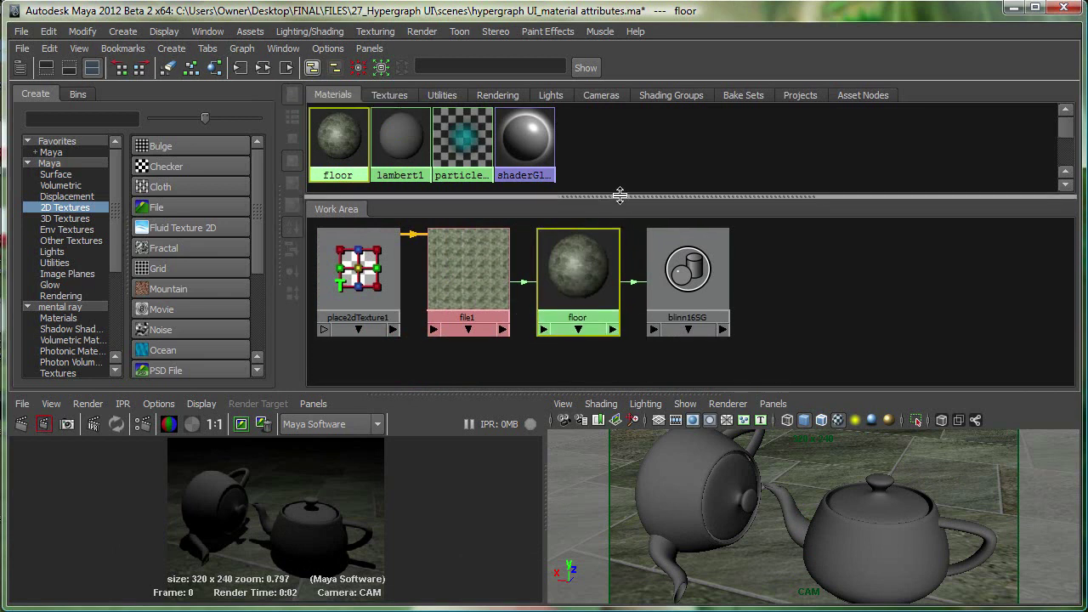
pyautogui.moveTo(587, 280); pyautogui.dragTo(615, 326)
pyautogui.click(482, 286)
pyautogui.moveTo(689, 272); pyautogui.dragTo(816, 246)
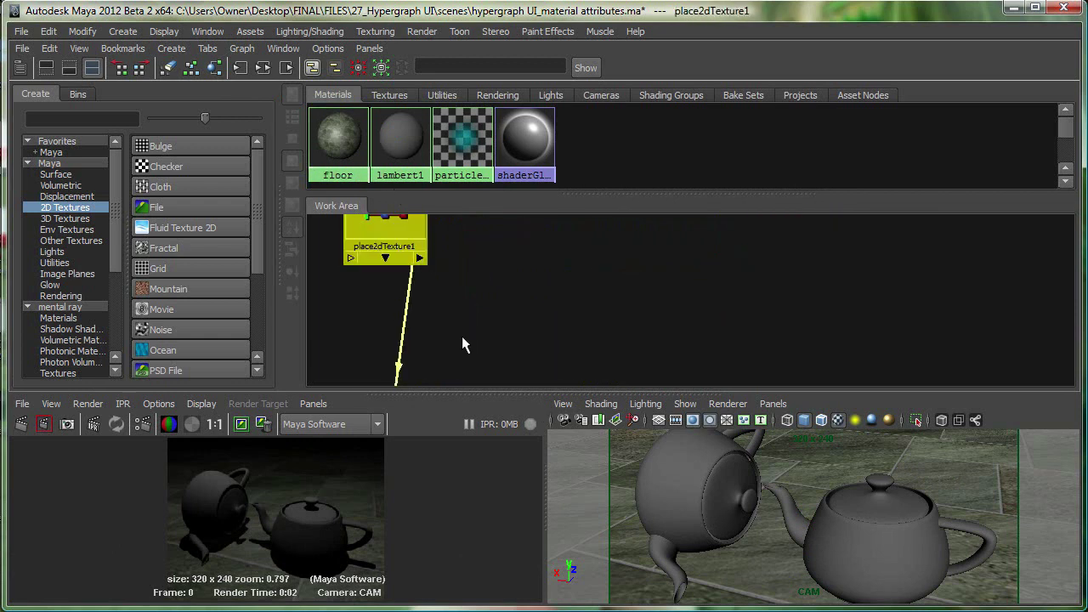
pyautogui.click(191, 70)
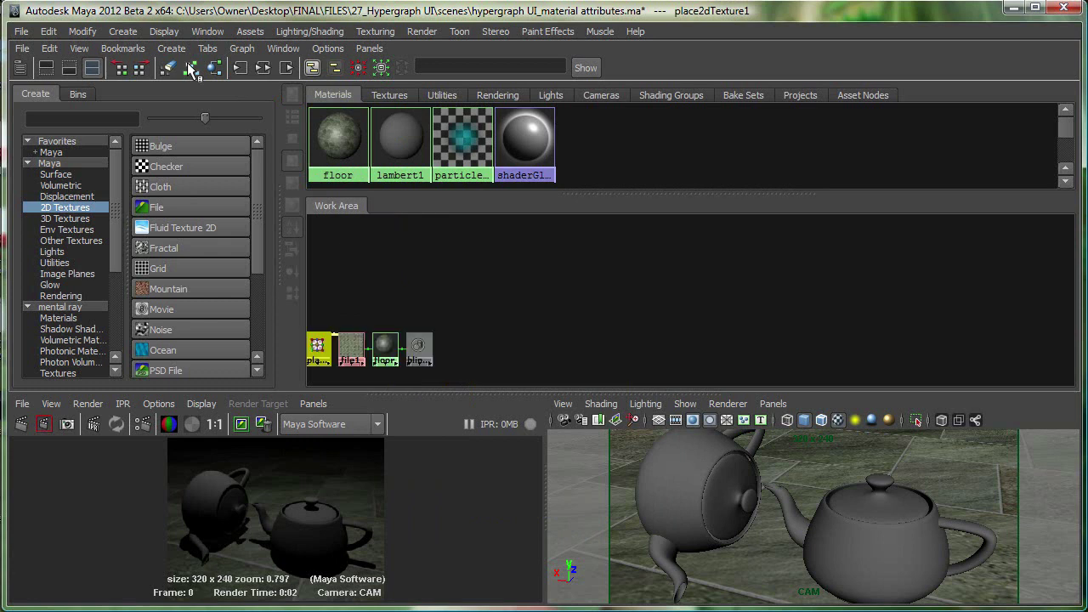
pyautogui.press('f')
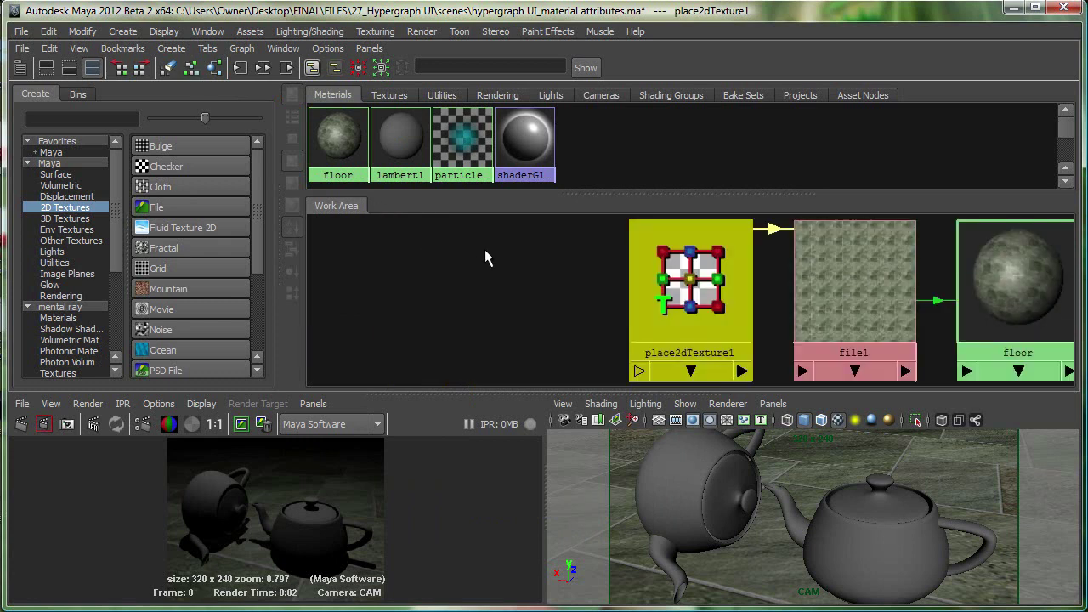
pyautogui.press('a')
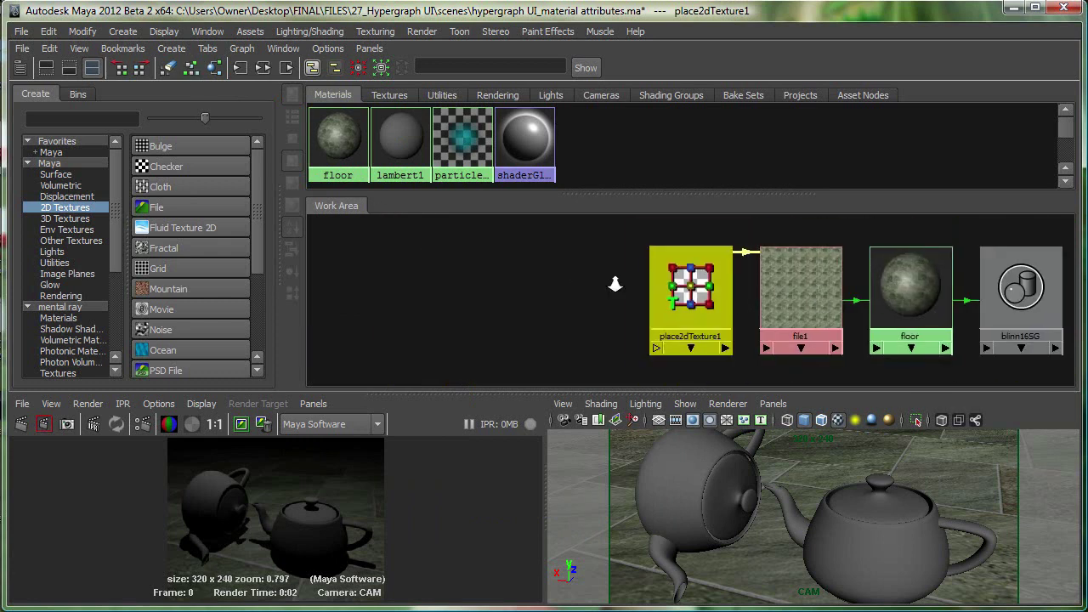